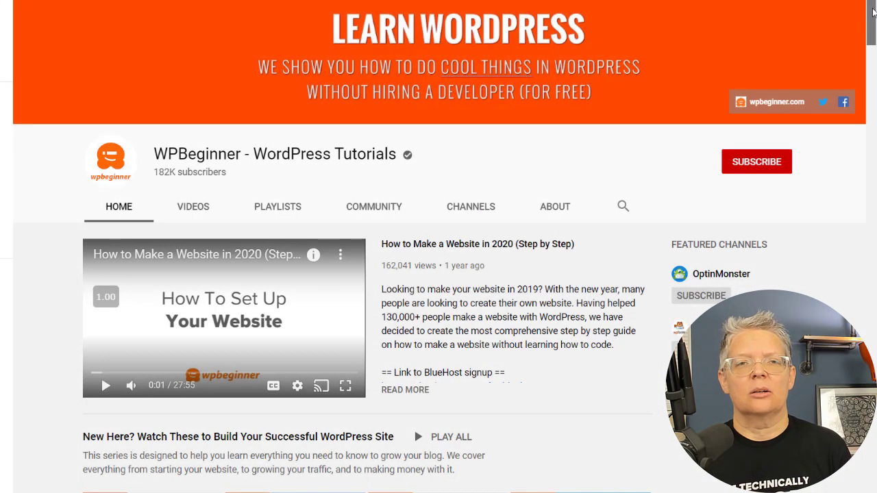
Step: Look over the WPBeginner YouTube channel, subscribe to it and set its notifications to All
{"action": "scroll", "coordinate": [873, 33], "scroll_direction": "down", "scroll_amount": 4}
{"action": "scroll", "coordinate": [873, 32], "scroll_direction": "down", "scroll_amount": 5}
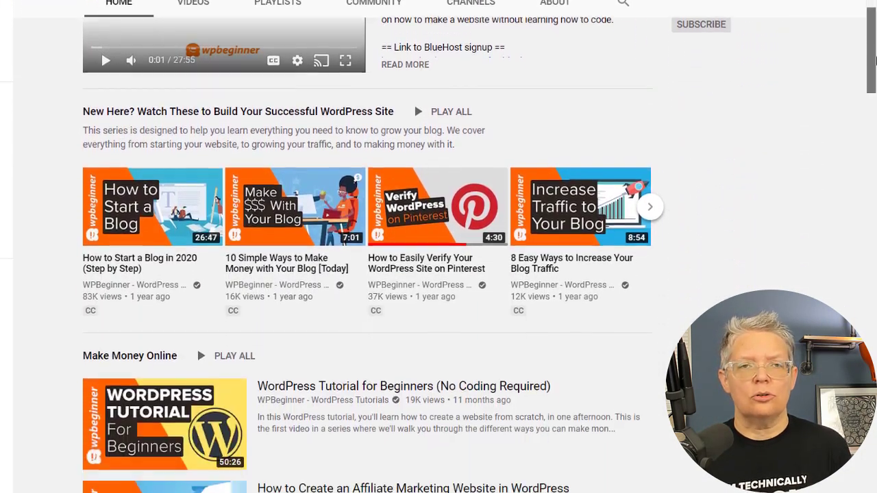
{"action": "scroll", "coordinate": [439, 246], "scroll_direction": "down", "scroll_amount": 2}
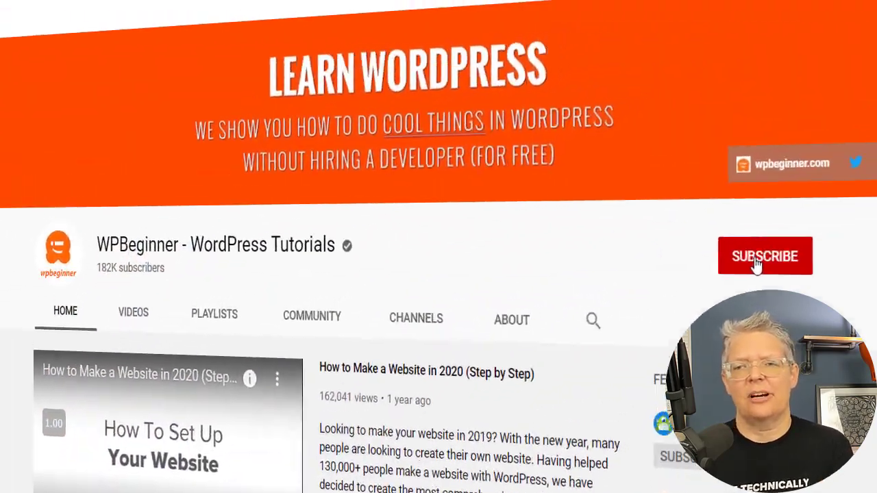
{"action": "left_click", "coordinate": [757, 266]}
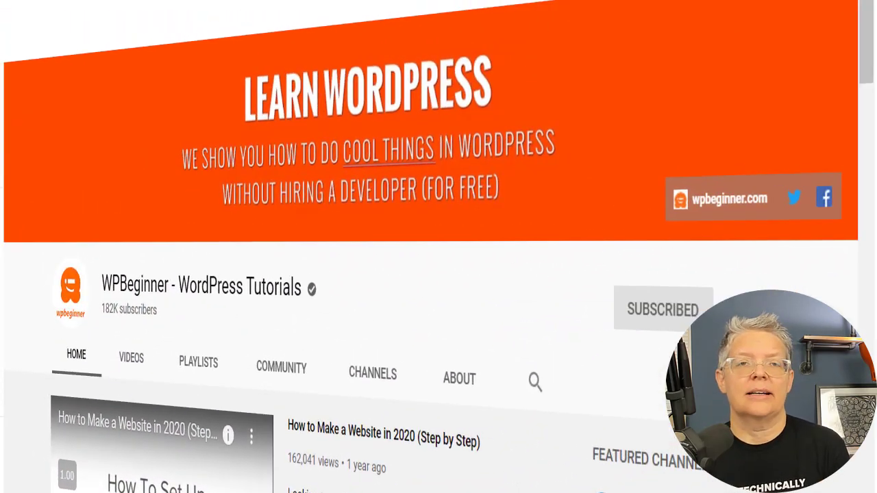
{"action": "left_click", "coordinate": [735, 308]}
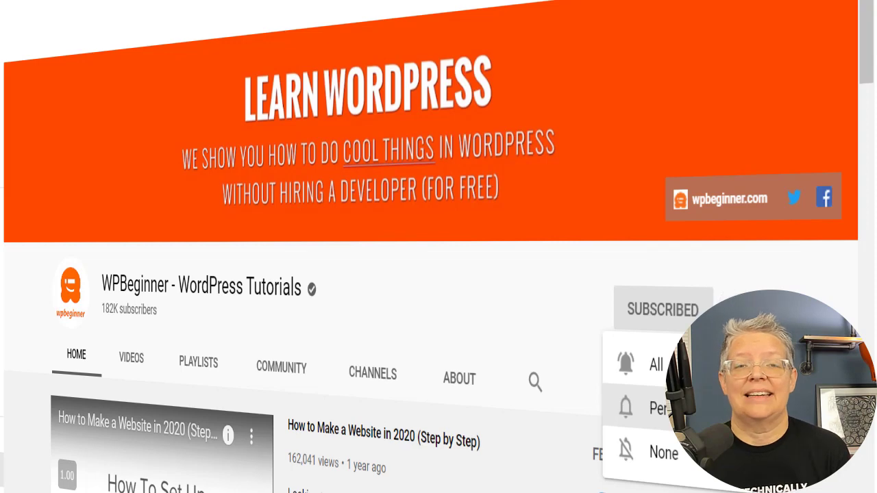
{"action": "left_click", "coordinate": [610, 360]}
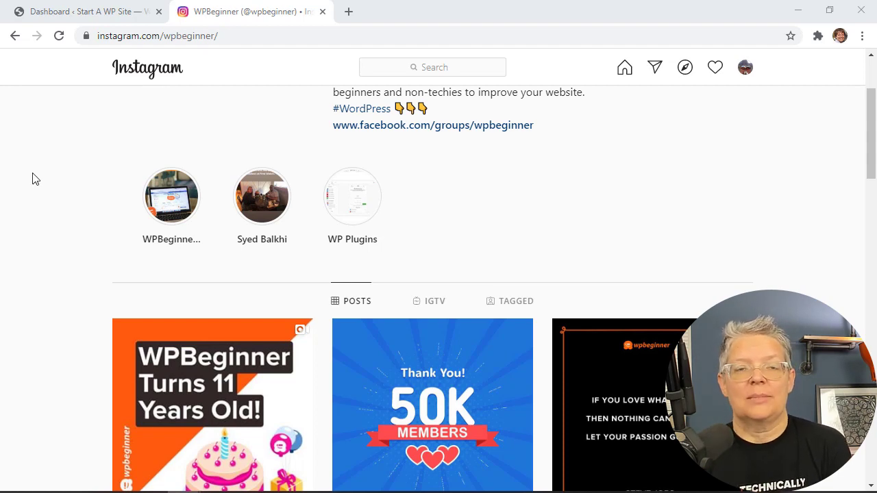
Step: Examine the WPBeginner Instagram profile and open its "WPBeginner Turns 11 Years Old!" post
{"action": "scroll", "coordinate": [83, 202], "scroll_direction": "up", "scroll_amount": 3}
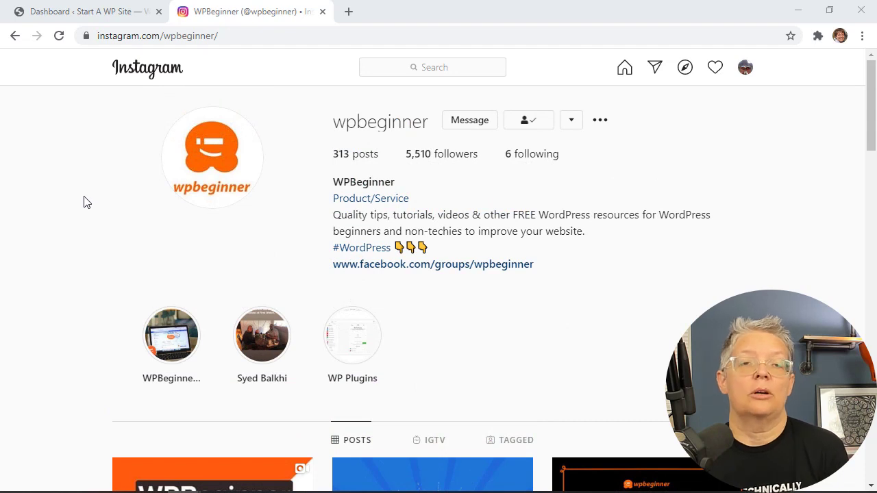
{"action": "scroll", "coordinate": [83, 202], "scroll_direction": "down", "scroll_amount": 1}
{"action": "scroll", "coordinate": [84, 202], "scroll_direction": "down", "scroll_amount": 2}
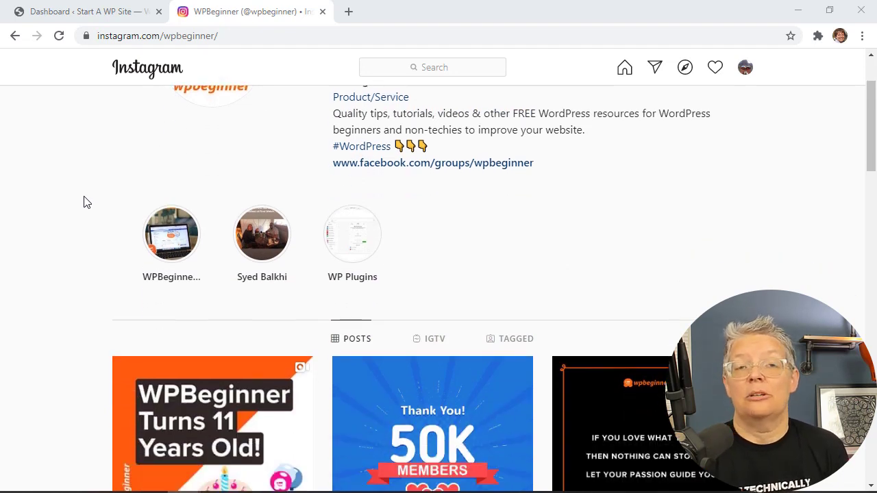
{"action": "scroll", "coordinate": [84, 202], "scroll_direction": "down", "scroll_amount": 1}
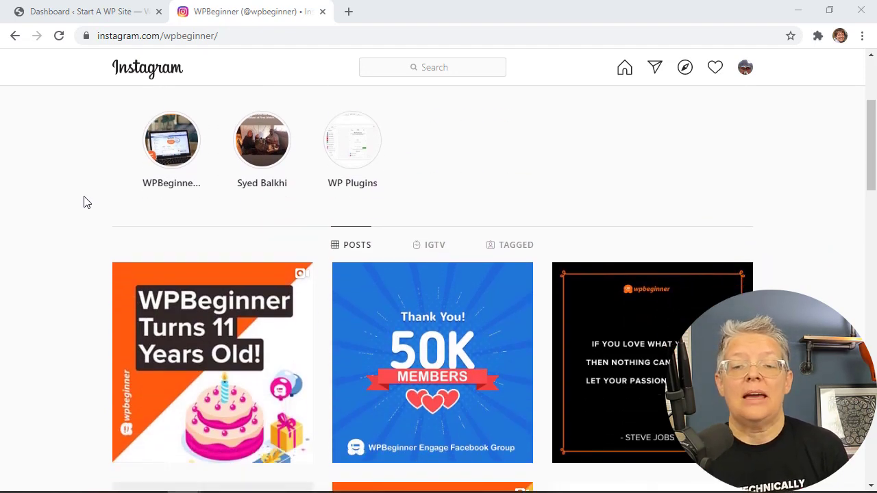
{"action": "scroll", "coordinate": [83, 203], "scroll_direction": "down", "scroll_amount": 1}
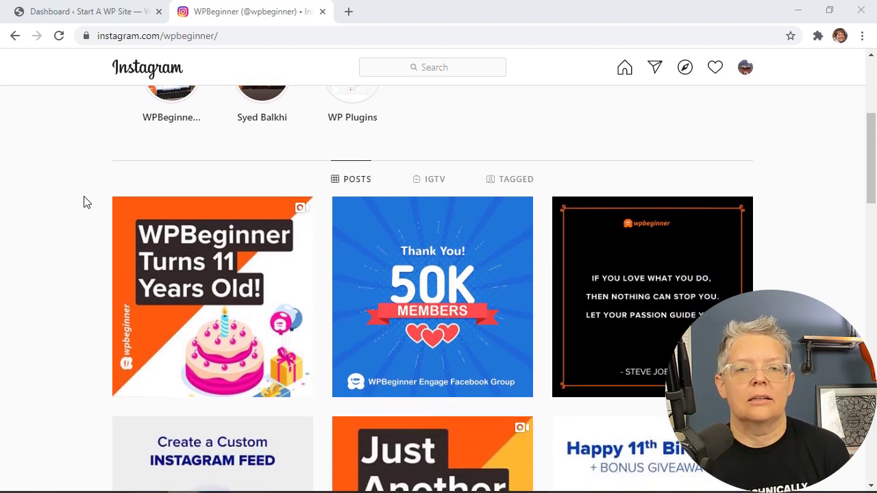
{"action": "scroll", "coordinate": [83, 202], "scroll_direction": "down", "scroll_amount": 1}
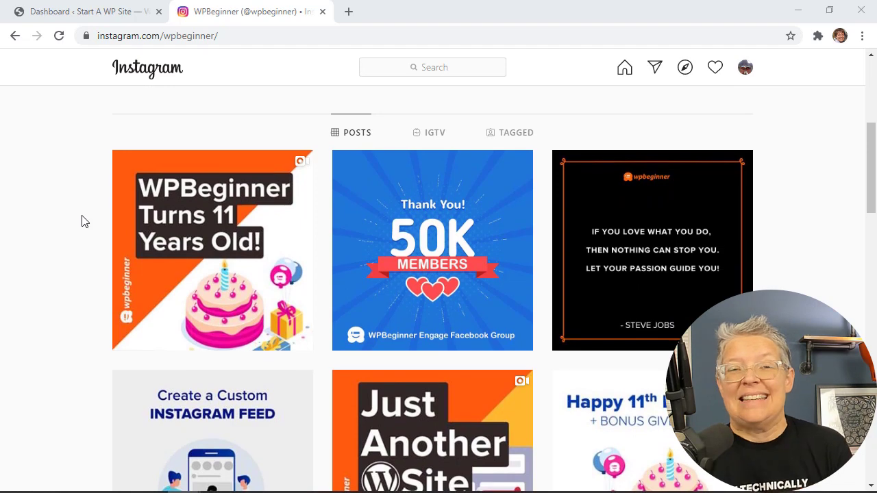
{"action": "left_click", "coordinate": [196, 288]}
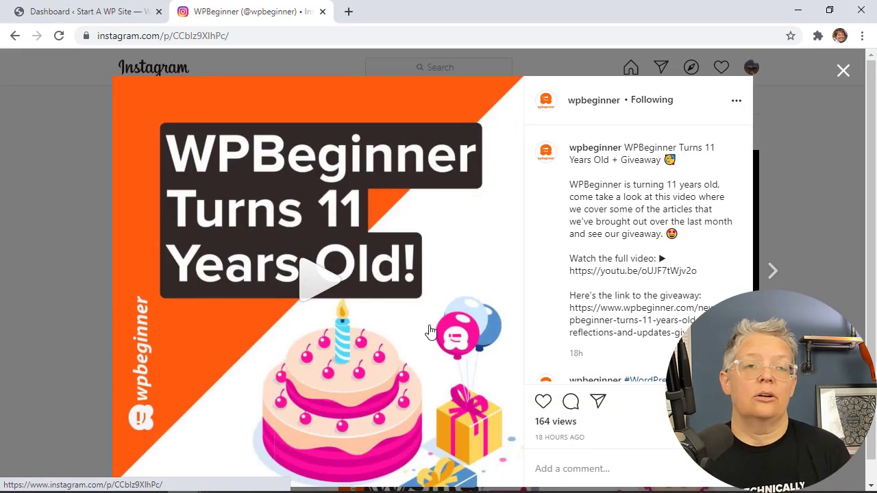
{"action": "scroll", "coordinate": [426, 336], "scroll_direction": "down", "scroll_amount": 1}
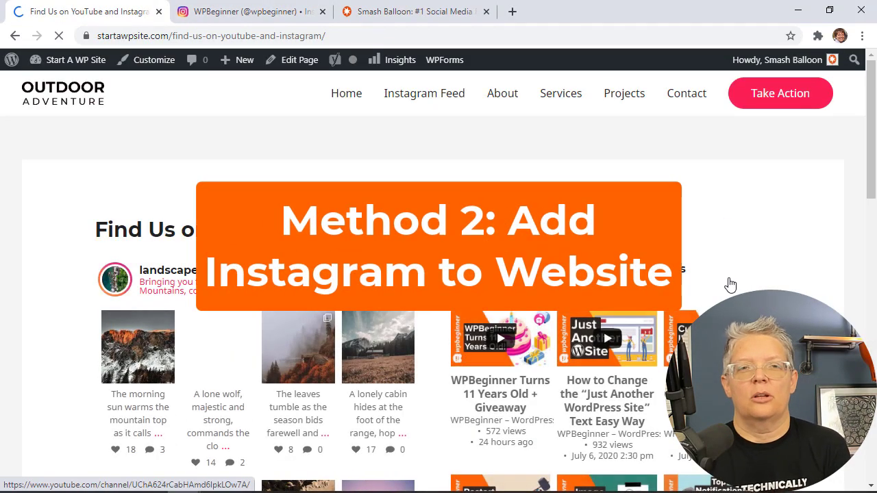
Step: Examine the embedded Instagram and YouTube feeds on the site's "Find Us on YouTube and Instagram" page
{"action": "scroll", "coordinate": [731, 283], "scroll_direction": "down", "scroll_amount": 3}
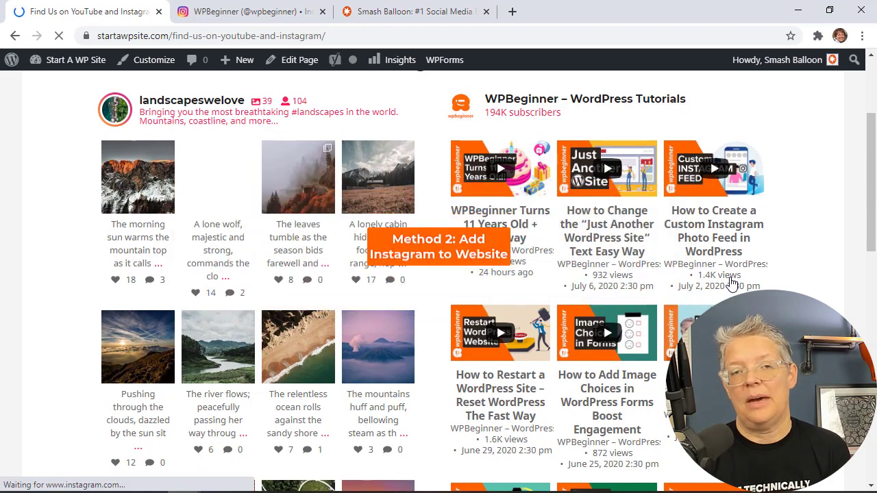
{"action": "scroll", "coordinate": [731, 283], "scroll_direction": "down", "scroll_amount": 3}
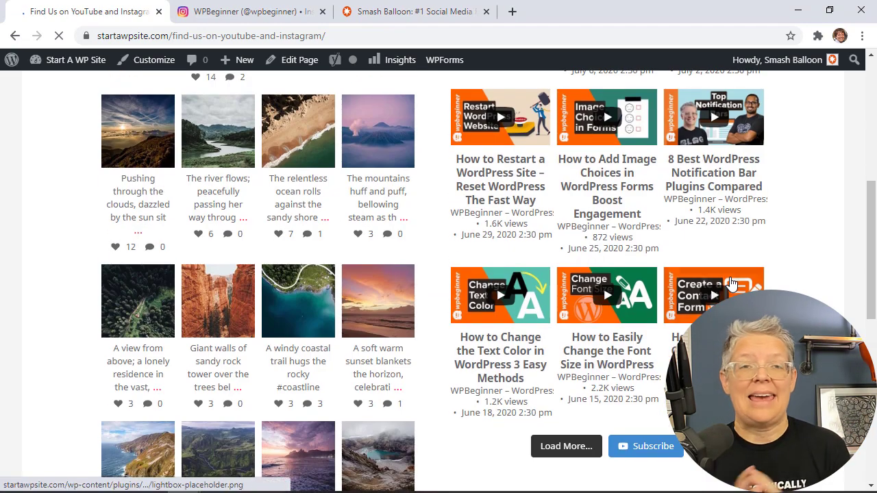
{"action": "scroll", "coordinate": [731, 283], "scroll_direction": "down", "scroll_amount": 2}
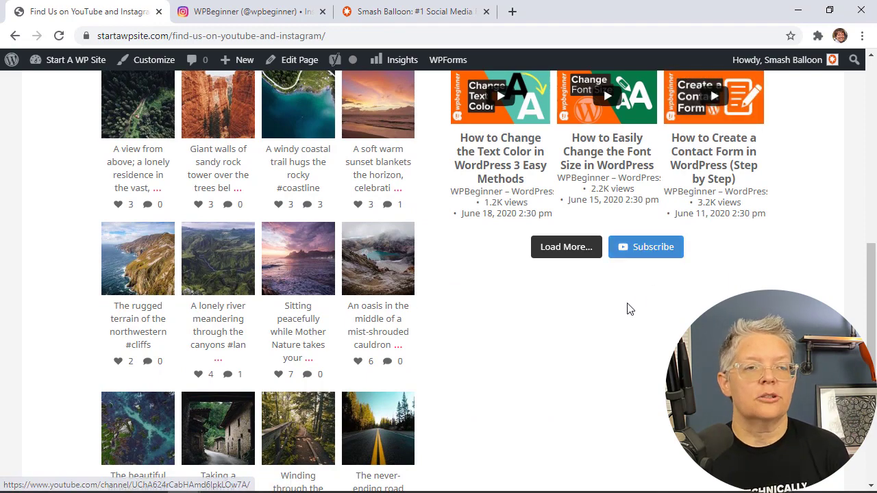
{"action": "scroll", "coordinate": [626, 308], "scroll_direction": "down", "scroll_amount": 3}
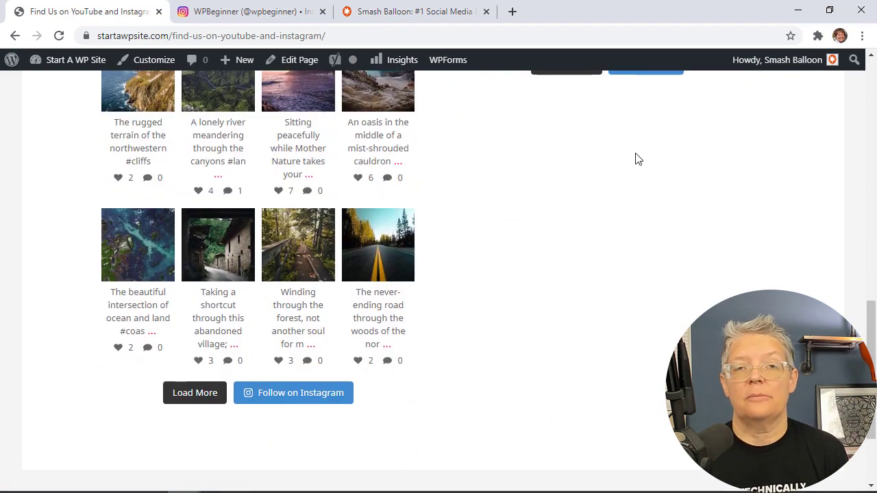
{"action": "scroll", "coordinate": [633, 216], "scroll_direction": "up", "scroll_amount": 2}
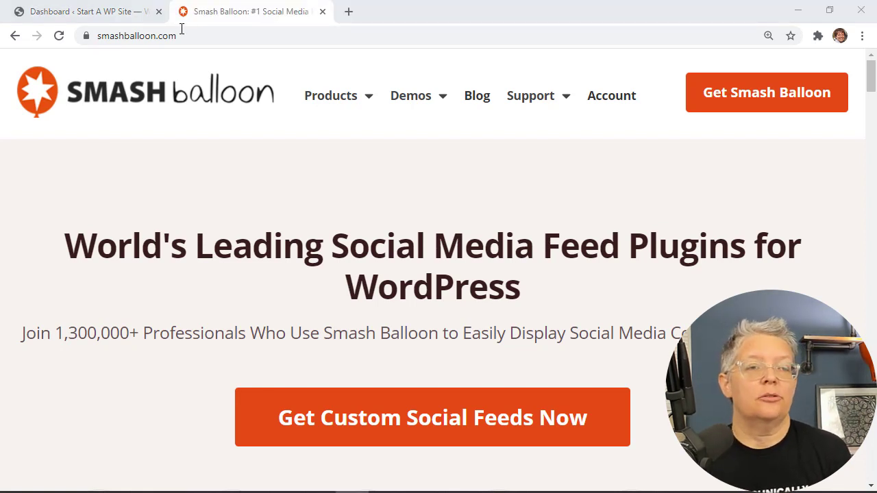
{"action": "left_click", "coordinate": [192, 36]}
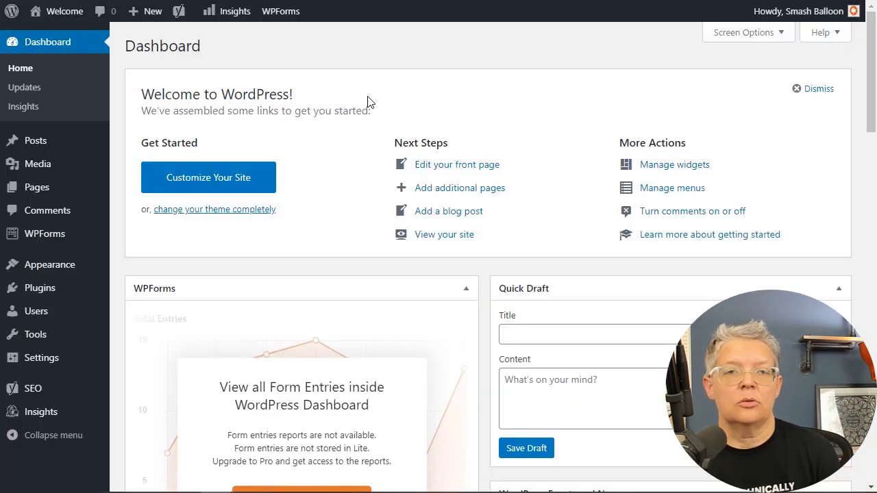
Step: Upload the plugin file Instagram-Feed-Pro-5.6-Developer.zip to the WordPress site, then install and activate it
{"action": "mouse_move", "coordinate": [36, 291]}
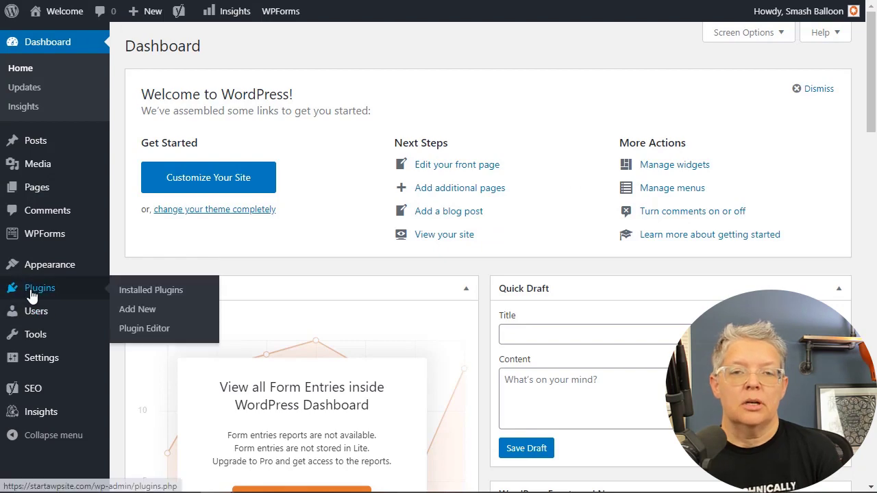
{"action": "left_click", "coordinate": [137, 309]}
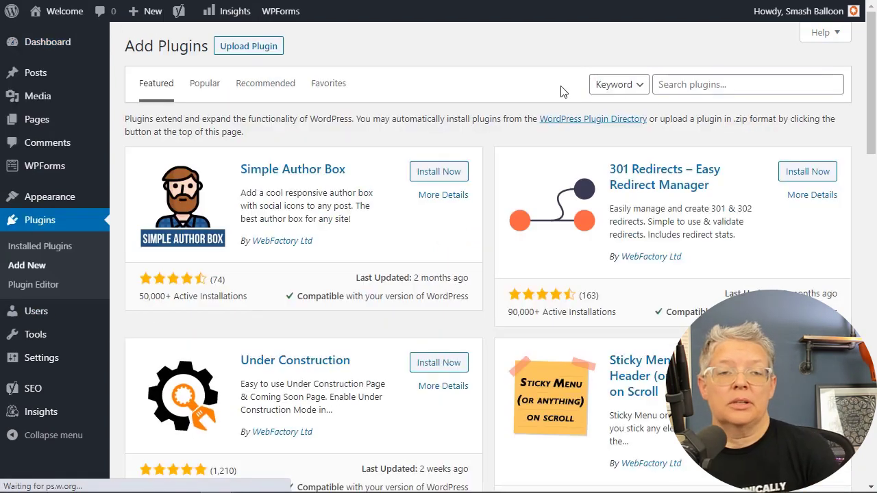
{"action": "left_click", "coordinate": [248, 54]}
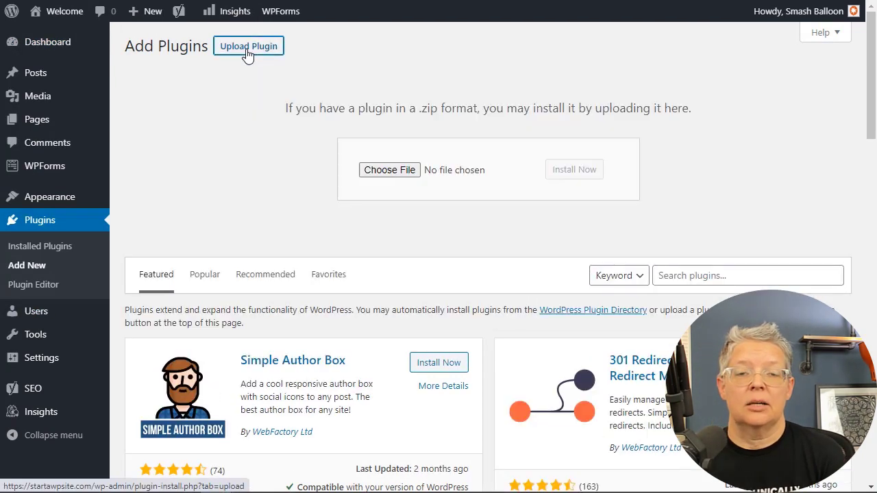
{"action": "left_click", "coordinate": [375, 171]}
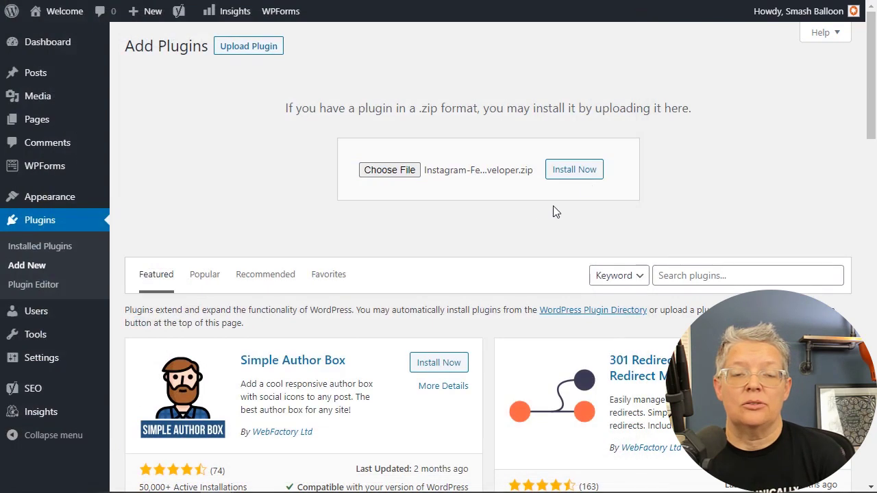
{"action": "left_click", "coordinate": [576, 173]}
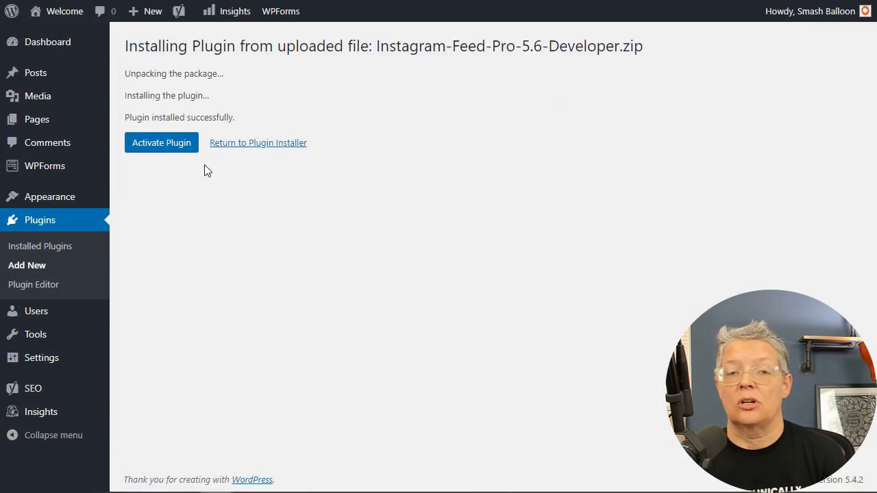
{"action": "left_click", "coordinate": [157, 148]}
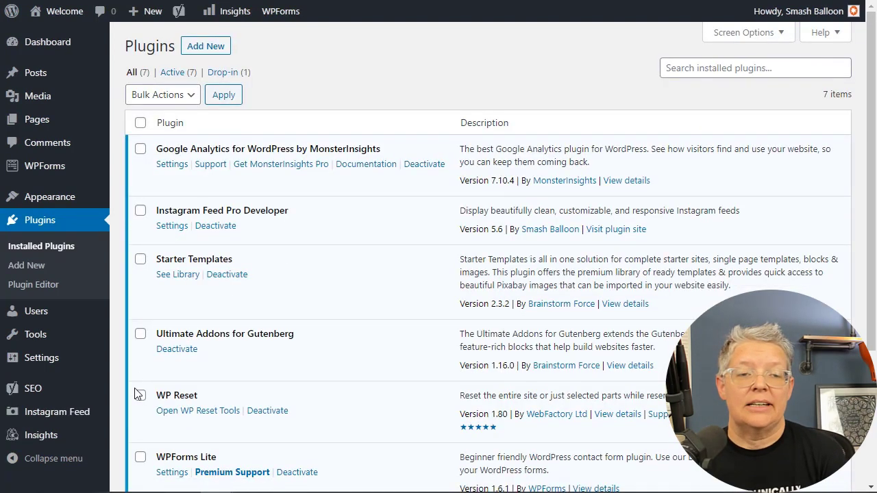
Step: Connect an Instagram profile in the Instagram Feed settings and authorize access to its profile info and media
{"action": "left_click", "coordinate": [45, 412]}
{"action": "left_click", "coordinate": [241, 170]}
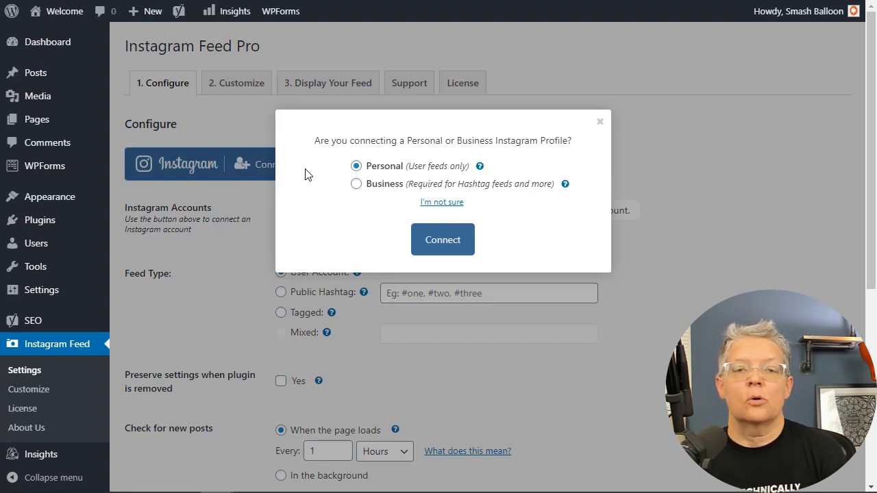
{"action": "left_click", "coordinate": [566, 185]}
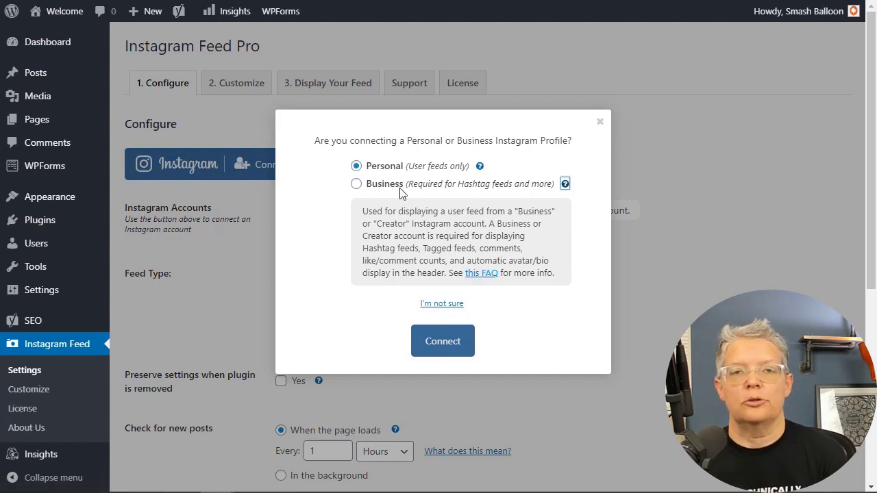
{"action": "left_click", "coordinate": [355, 183]}
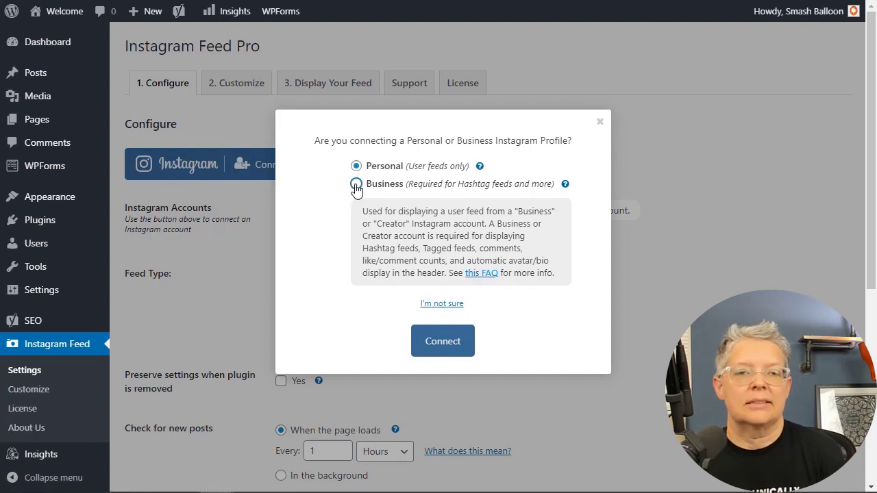
{"action": "left_click", "coordinate": [443, 342]}
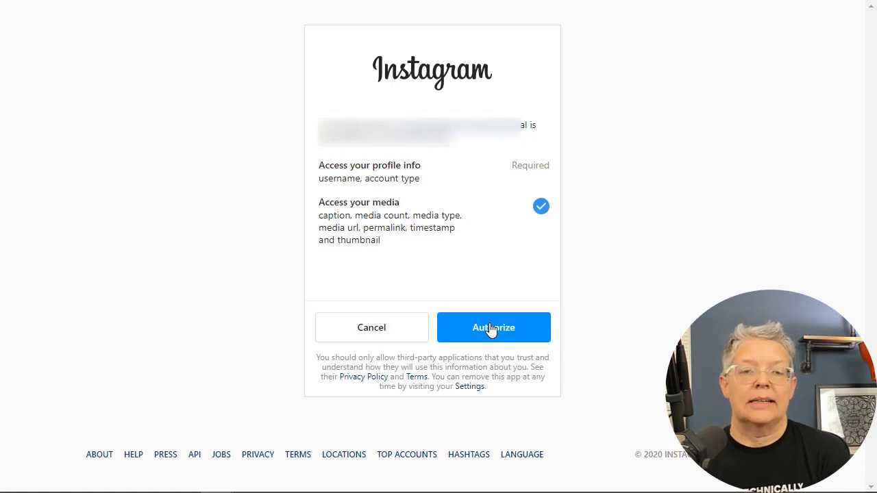
{"action": "left_click", "coordinate": [491, 328]}
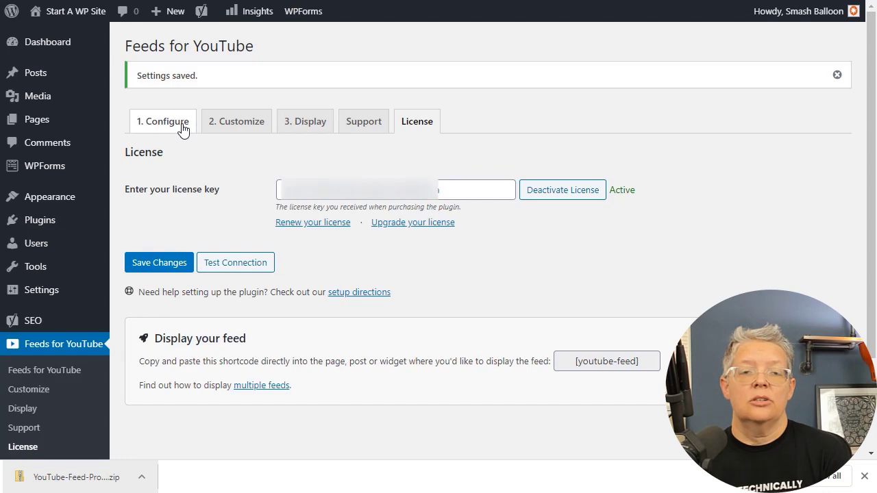
Step: Connect the WPBeginner - WordPress Tutorials account in the Feeds for YouTube configuration and allow the plugin to view it
{"action": "left_click", "coordinate": [182, 130]}
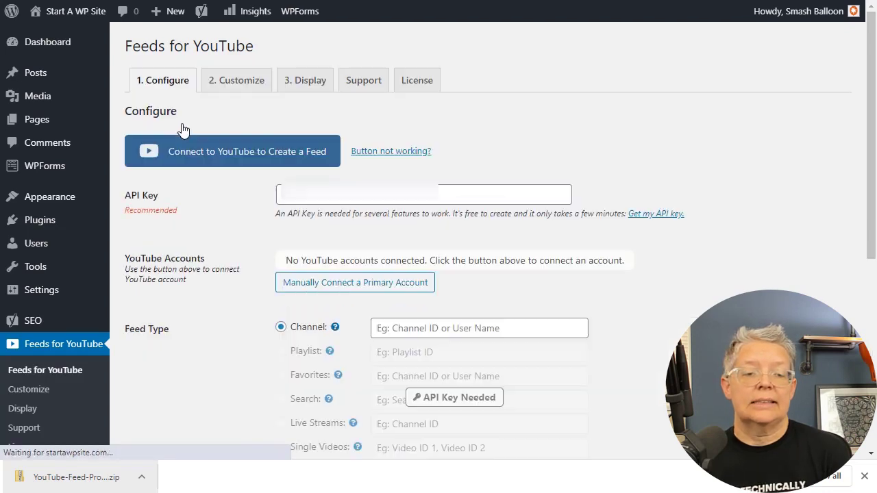
{"action": "left_click", "coordinate": [248, 158]}
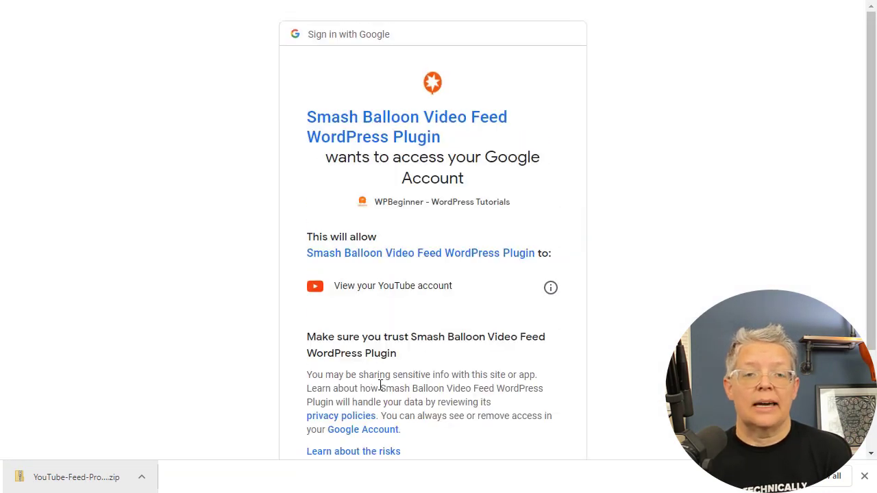
{"action": "scroll", "coordinate": [380, 385], "scroll_direction": "down", "scroll_amount": 3}
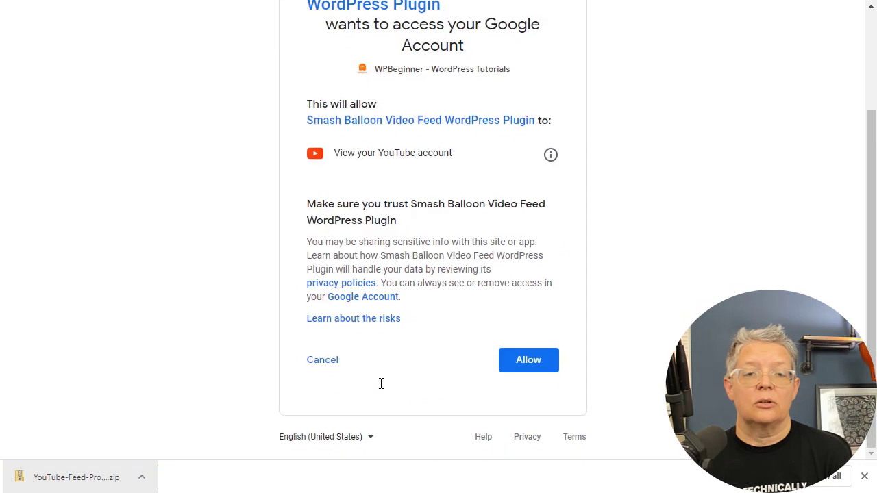
{"action": "left_click", "coordinate": [535, 360]}
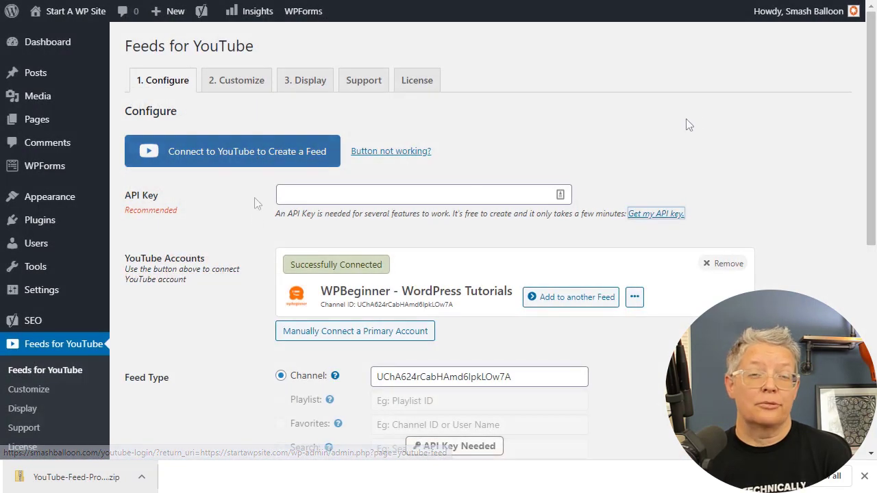
Step: Paste the API key into the API Key field of the Feeds for YouTube configuration
{"action": "left_click", "coordinate": [419, 196]}
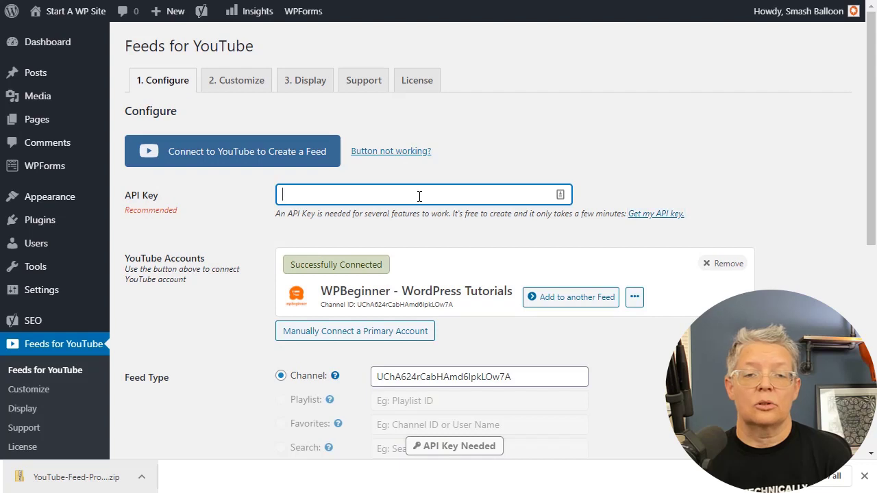
{"action": "key", "text": "ctrl+v"}
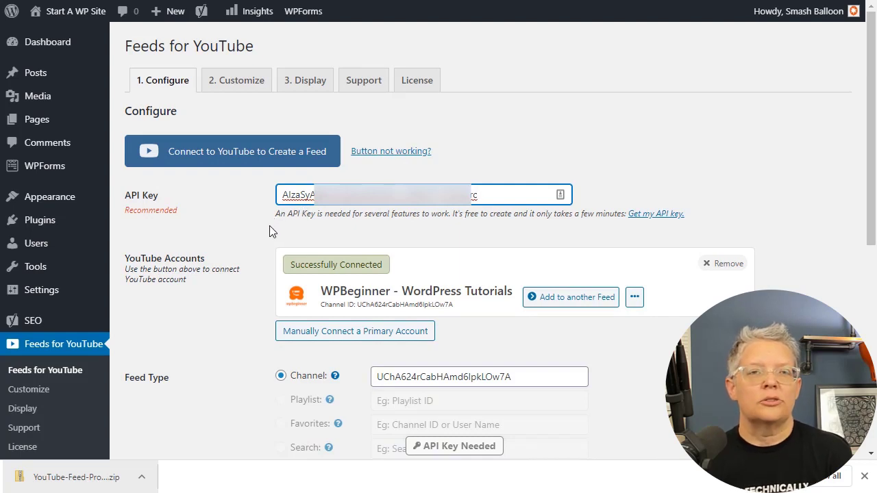
Step: Save the changes to the Feeds for YouTube configuration
{"action": "scroll", "coordinate": [271, 231], "scroll_direction": "down", "scroll_amount": 2}
{"action": "scroll", "coordinate": [270, 232], "scroll_direction": "down", "scroll_amount": 1}
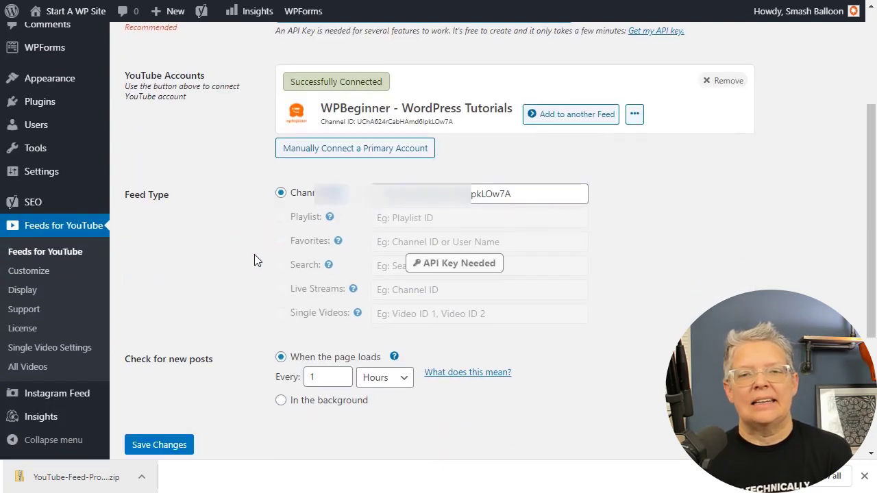
{"action": "left_click", "coordinate": [163, 444]}
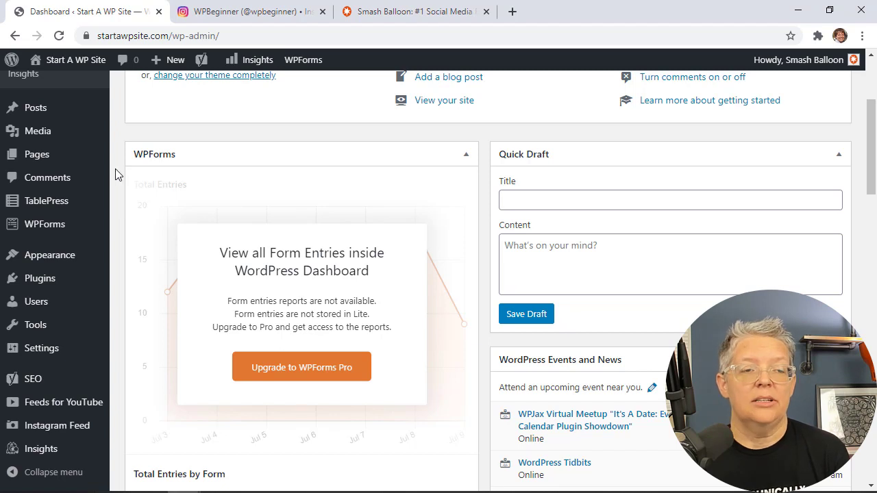
Step: Create a new page on the WordPress site titled "Find Us on YouTube and Instagram"
{"action": "mouse_move", "coordinate": [43, 156]}
{"action": "left_click", "coordinate": [137, 176]}
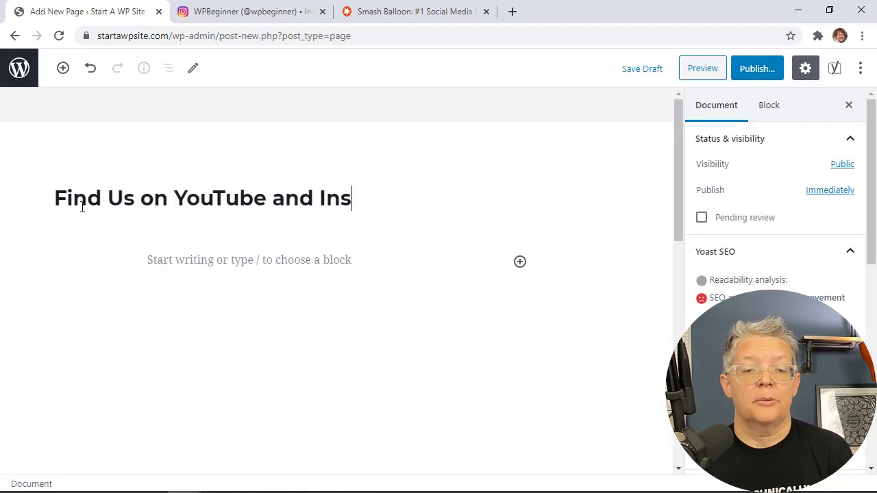
{"action": "type", "text": "tagram"}
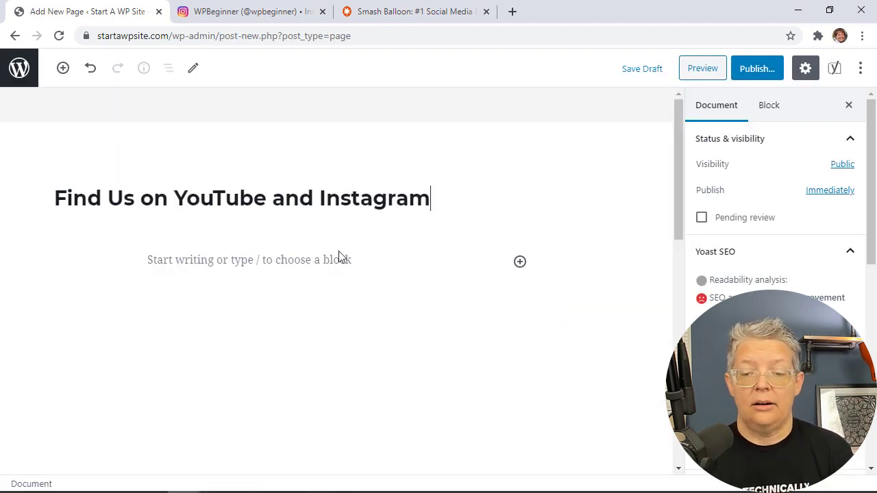
Step: Insert a Columns block below the page title and choose the variation with two equal columns
{"action": "left_click", "coordinate": [519, 265]}
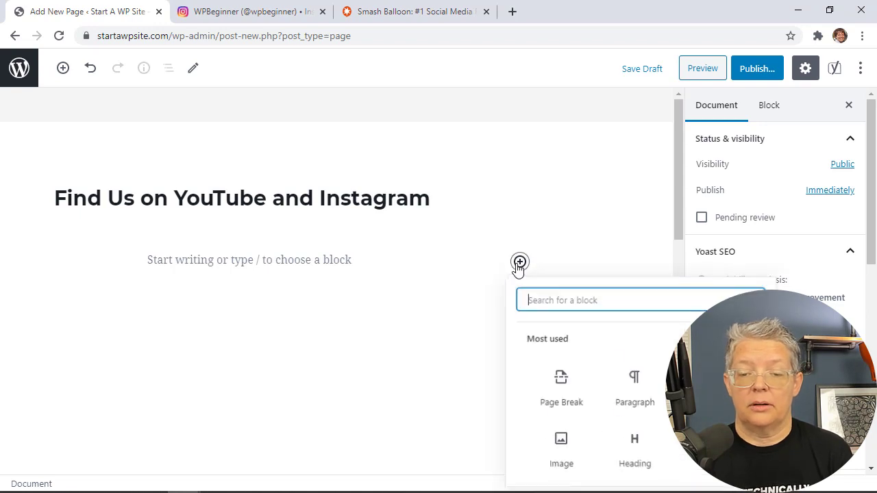
{"action": "type", "text": "lay"}
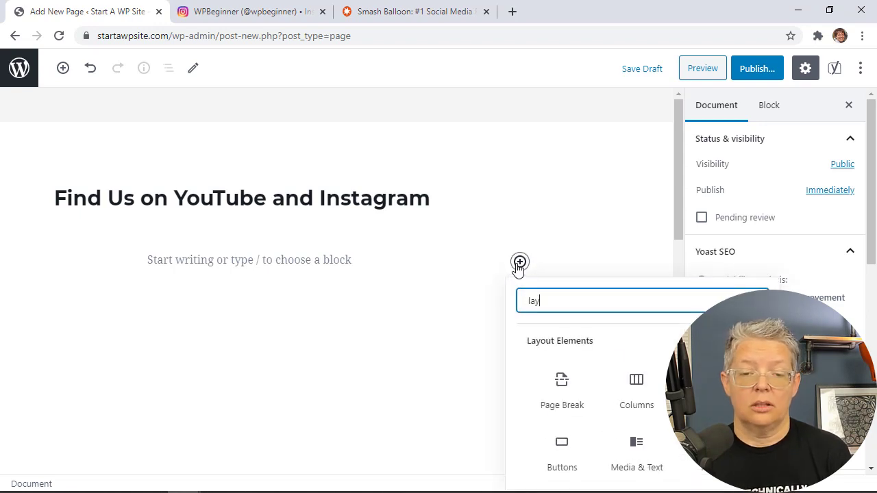
{"action": "left_click", "coordinate": [636, 383]}
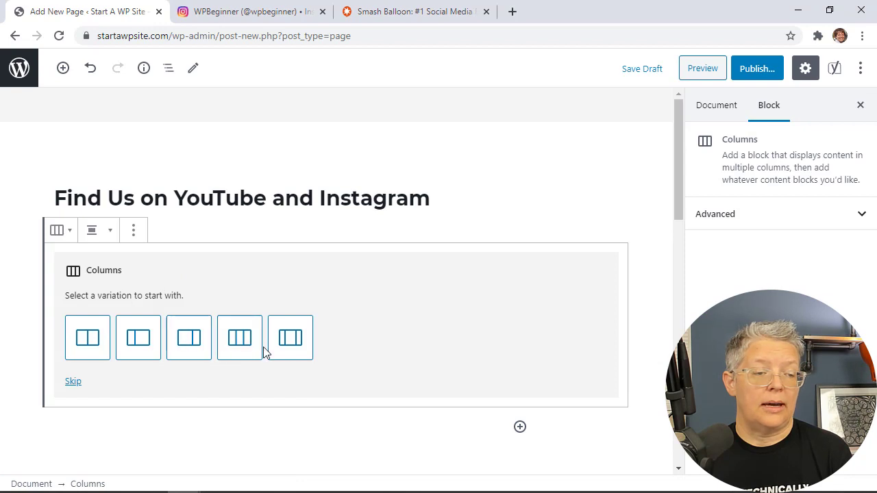
{"action": "left_click", "coordinate": [89, 352]}
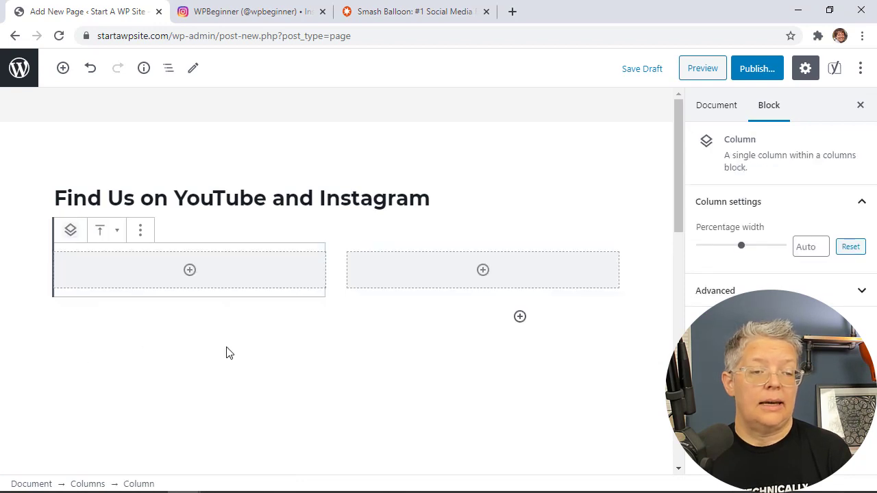
Step: Add an Instagram Feed block to the first column of the page
{"action": "left_click", "coordinate": [190, 272]}
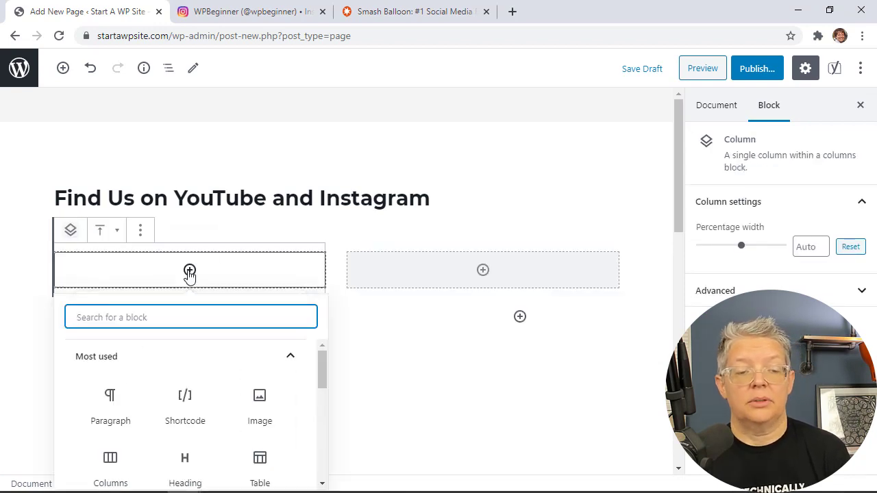
{"action": "type", "text": "/ins"}
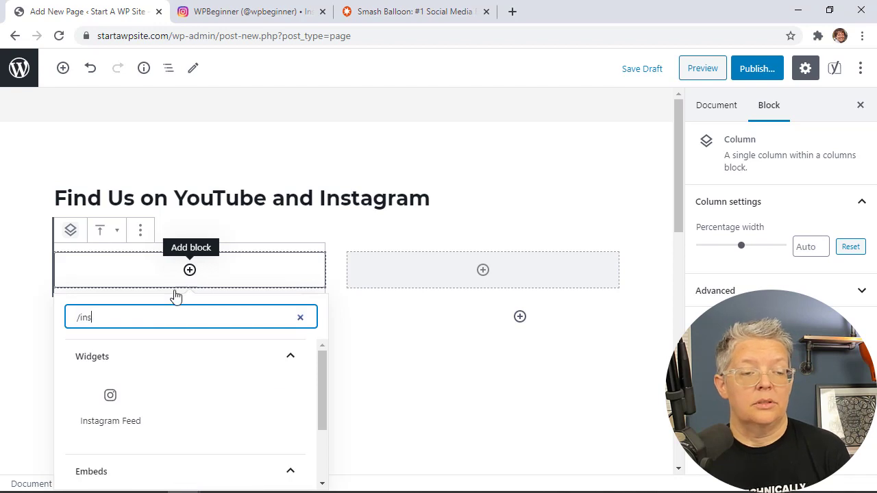
{"action": "left_click", "coordinate": [112, 400]}
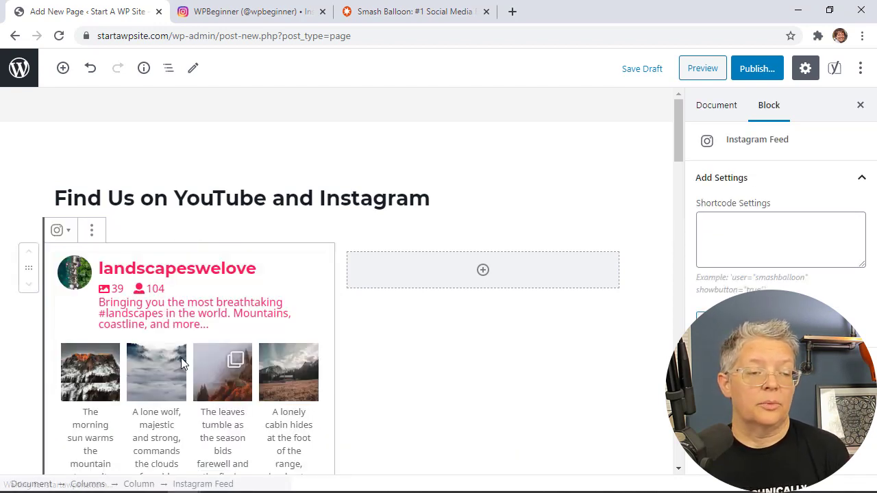
Step: Add a Feeds for YouTube block to the empty second column
{"action": "left_click", "coordinate": [483, 271]}
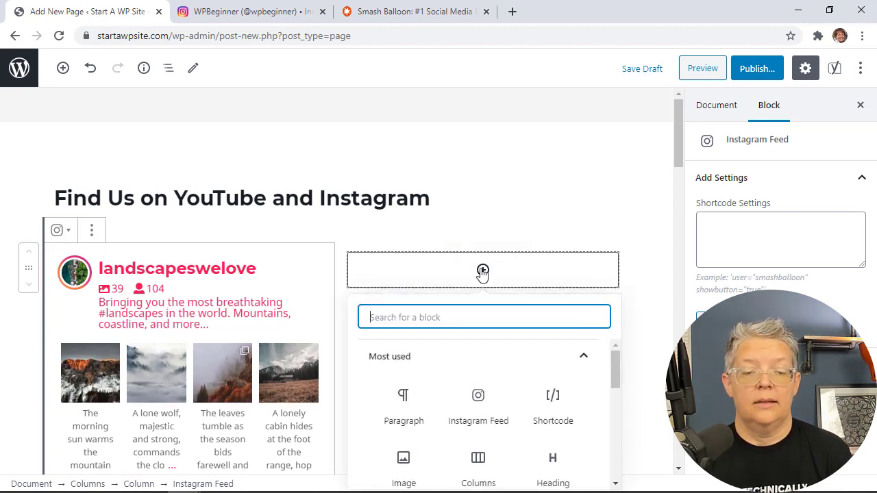
{"action": "type", "text": "/feed"}
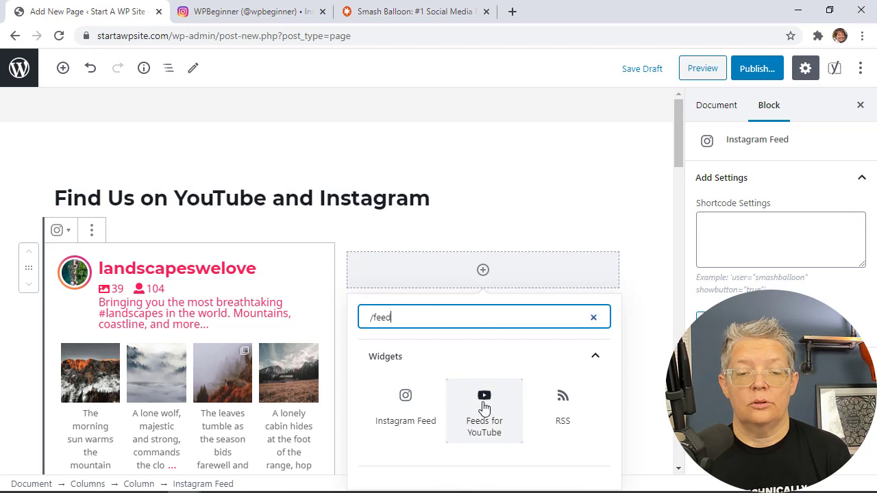
{"action": "left_click", "coordinate": [484, 408]}
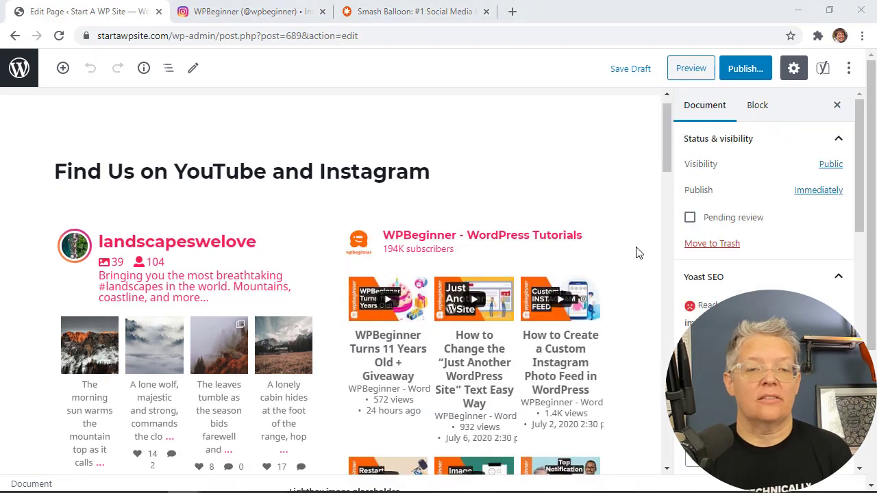
Step: Publish the page with both feeds and look it over on the live site
{"action": "scroll", "coordinate": [636, 253], "scroll_direction": "down", "scroll_amount": 3}
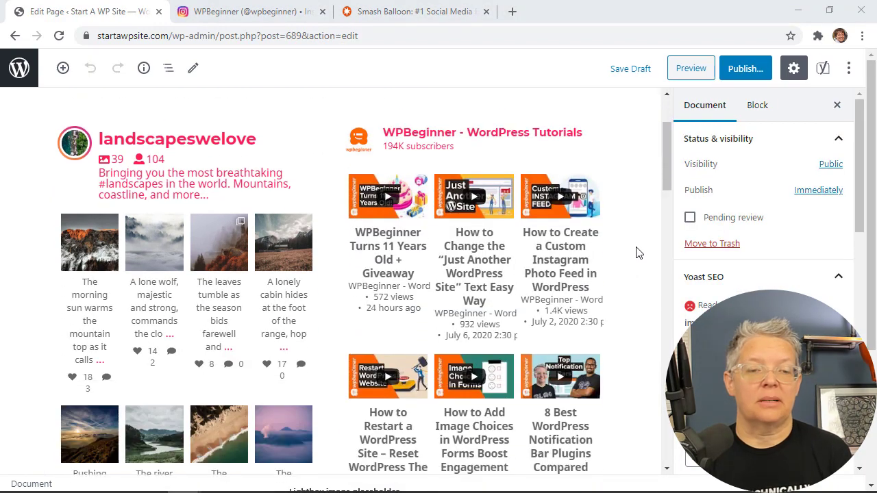
{"action": "left_click", "coordinate": [749, 68]}
{"action": "left_click", "coordinate": [775, 68]}
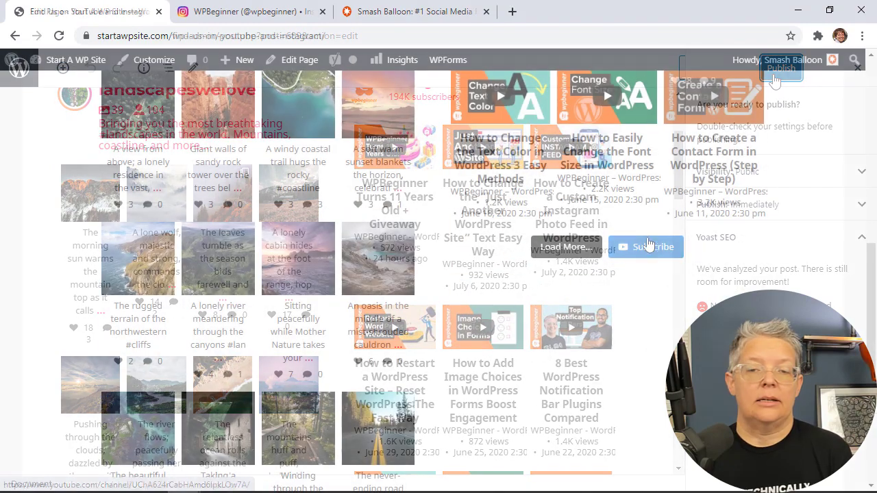
{"action": "scroll", "coordinate": [630, 309], "scroll_direction": "down", "scroll_amount": 3}
{"action": "scroll", "coordinate": [632, 217], "scroll_direction": "up", "scroll_amount": 2}
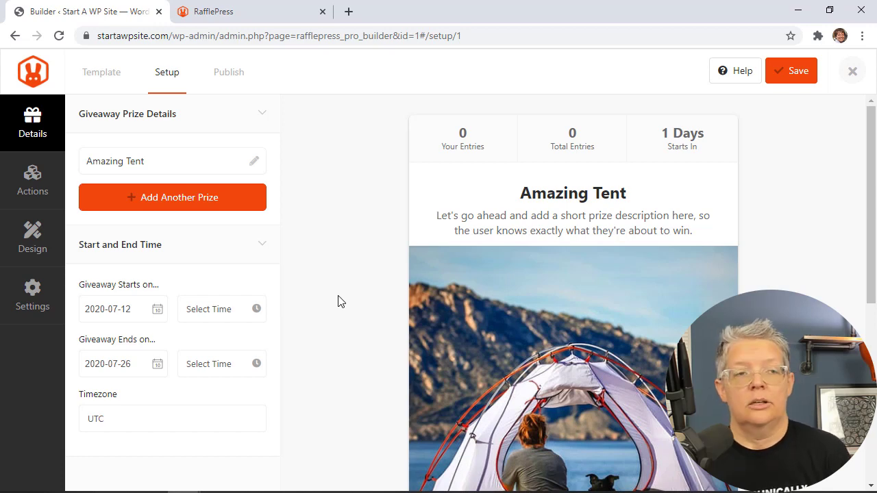
Step: Examine the ways to enter in the preview of the Amazing Tent giveaway
{"action": "scroll", "coordinate": [338, 302], "scroll_direction": "down", "scroll_amount": 4}
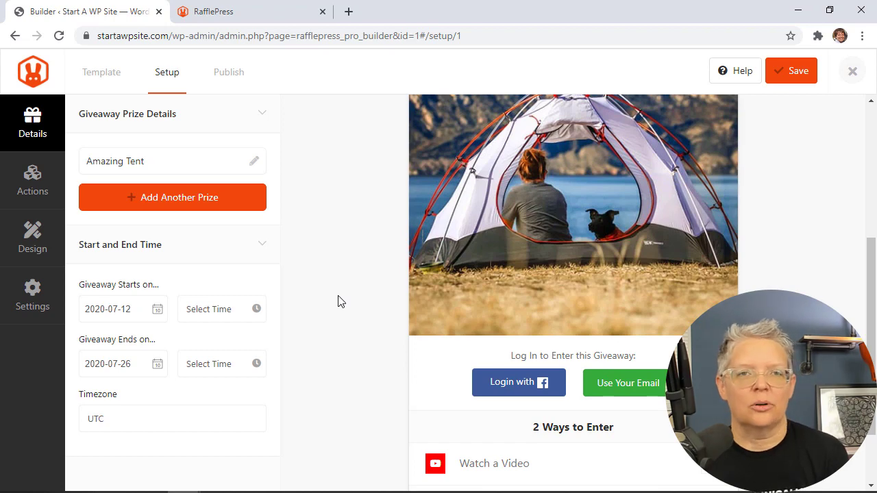
{"action": "scroll", "coordinate": [338, 301], "scroll_direction": "down", "scroll_amount": 2}
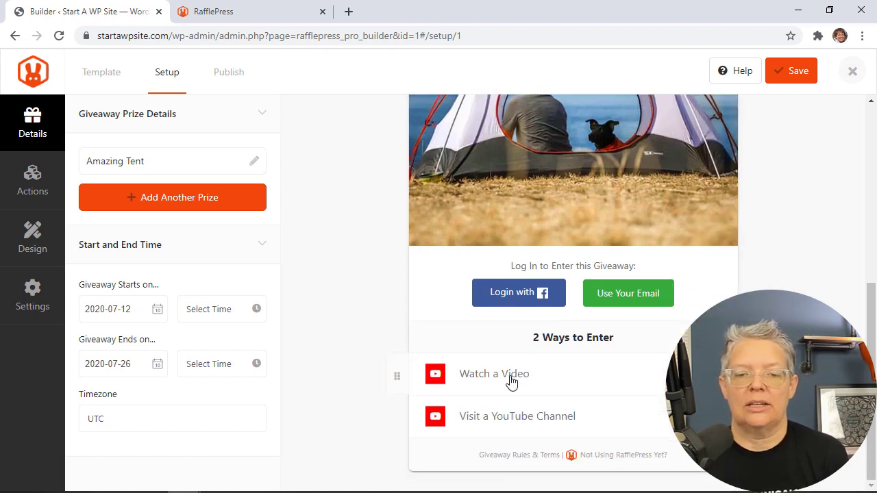